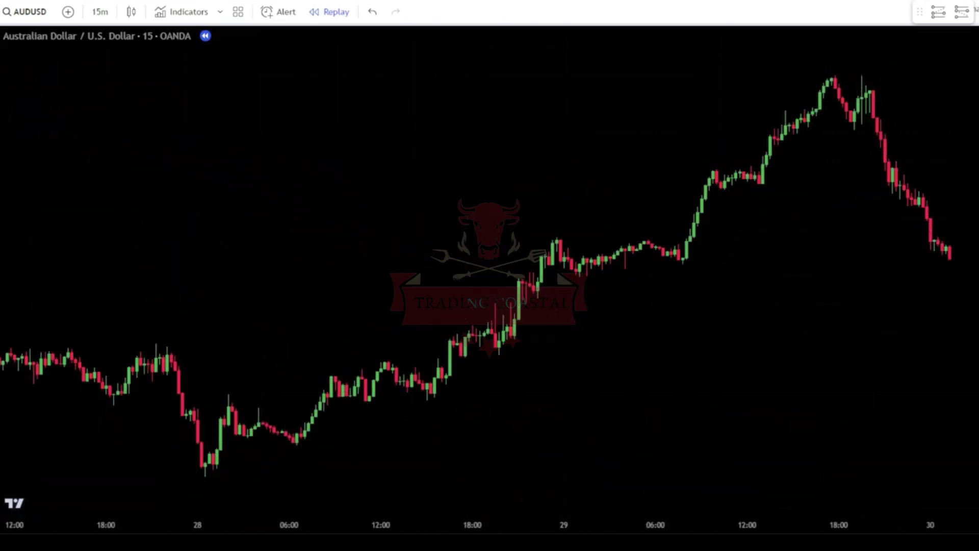
- Search the indicator library for 'xtreme tre' and add the Xtreme Trend script to AUDUSD
left_click(188, 15)
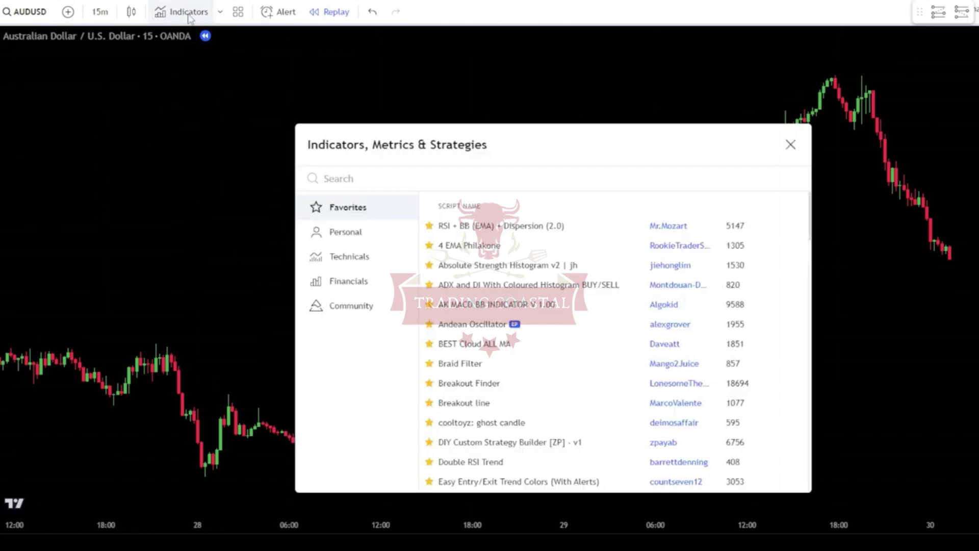
type("xtreme")
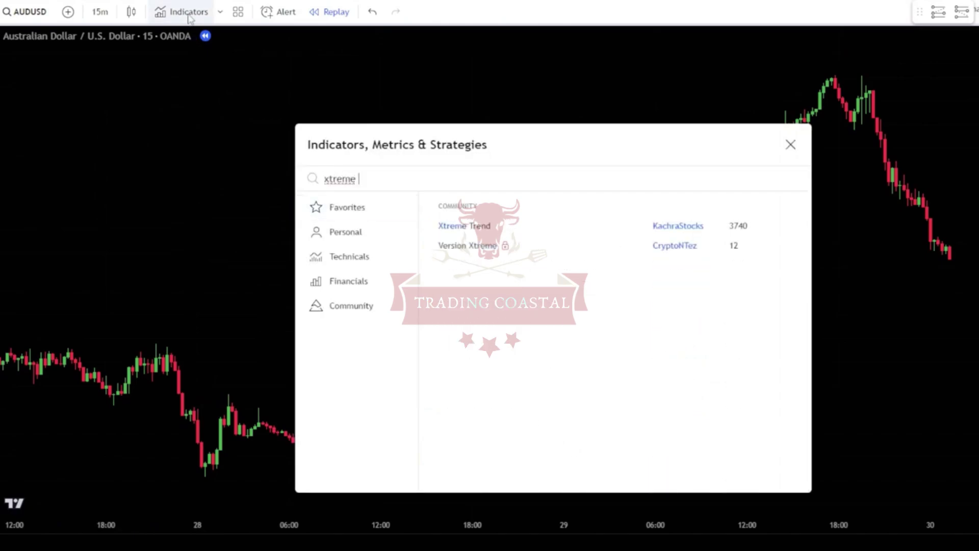
type(" trend")
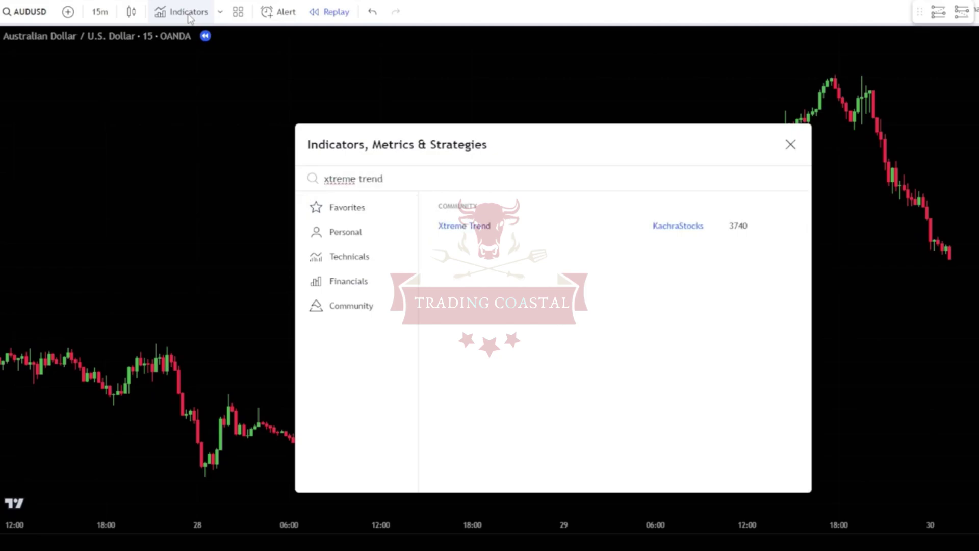
left_click(534, 239)
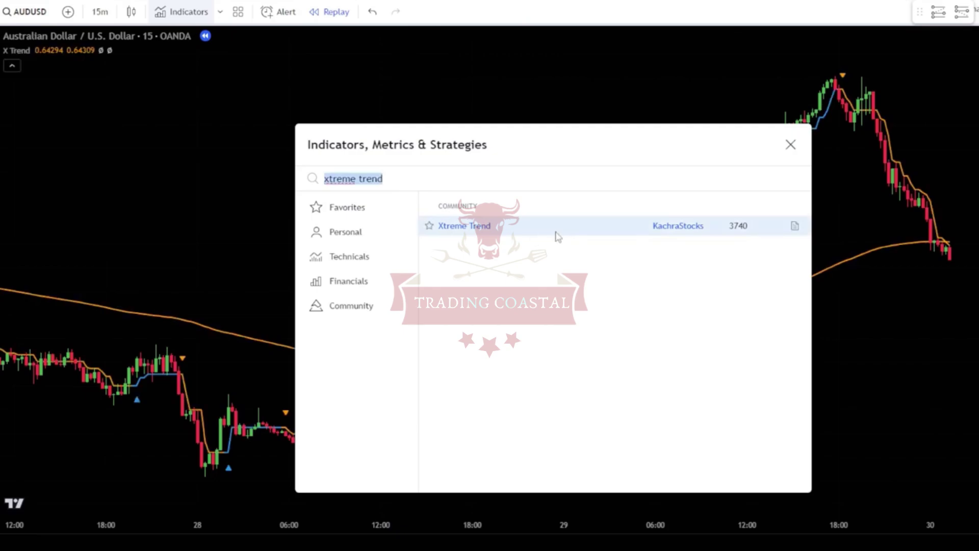
left_click(790, 145)
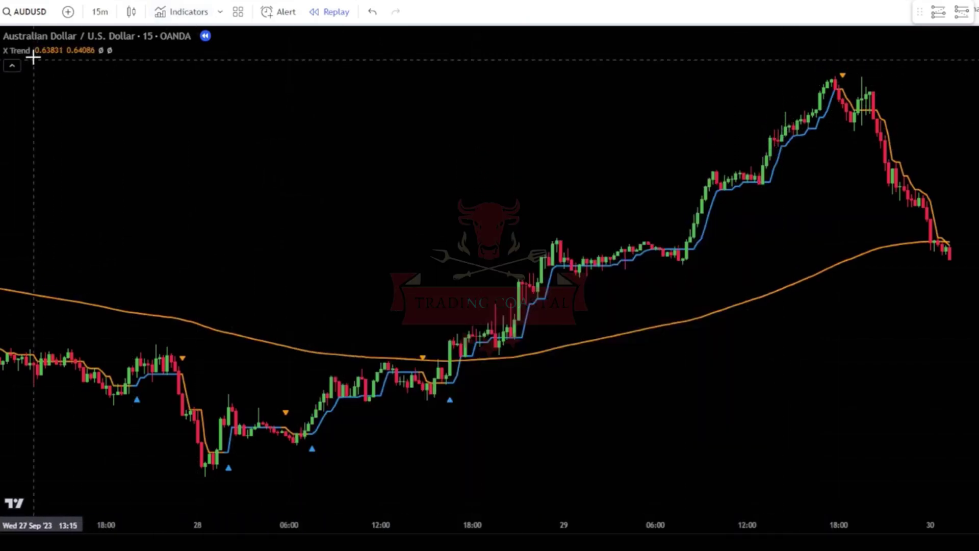
- In X Trend settings, untick the X Trend lines and colour the 200 EMA yellow
mouse_move(29, 55)
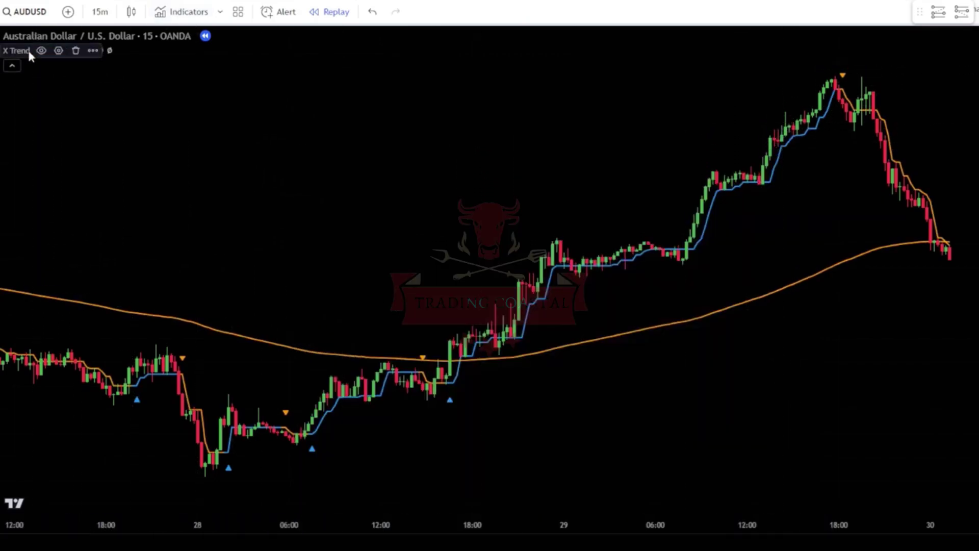
left_click(58, 50)
left_click_drag(500, 45, 499, 6)
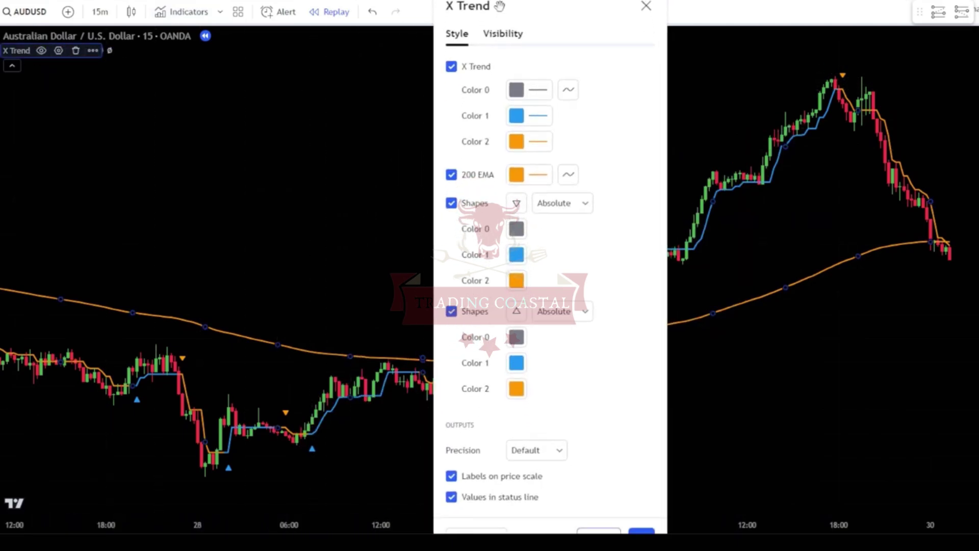
left_click(451, 67)
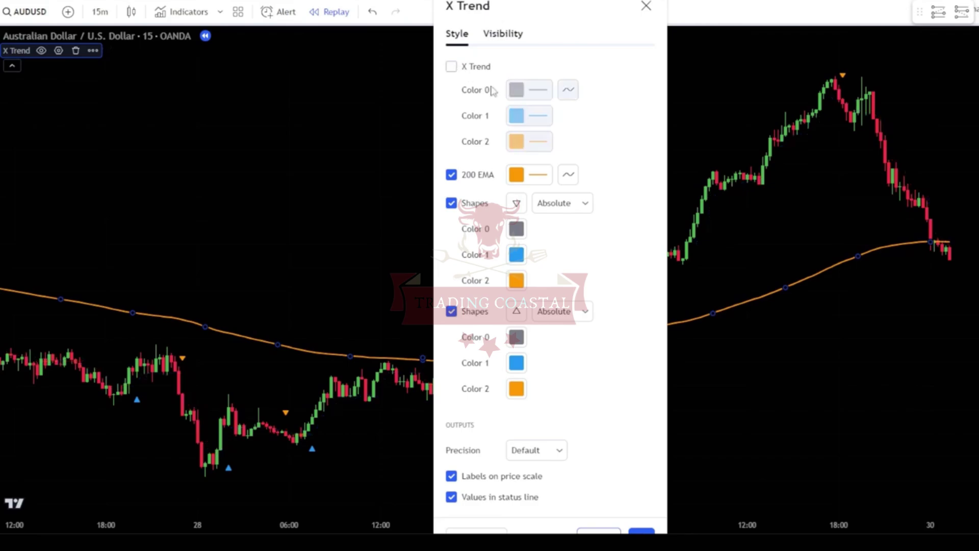
left_click(517, 174)
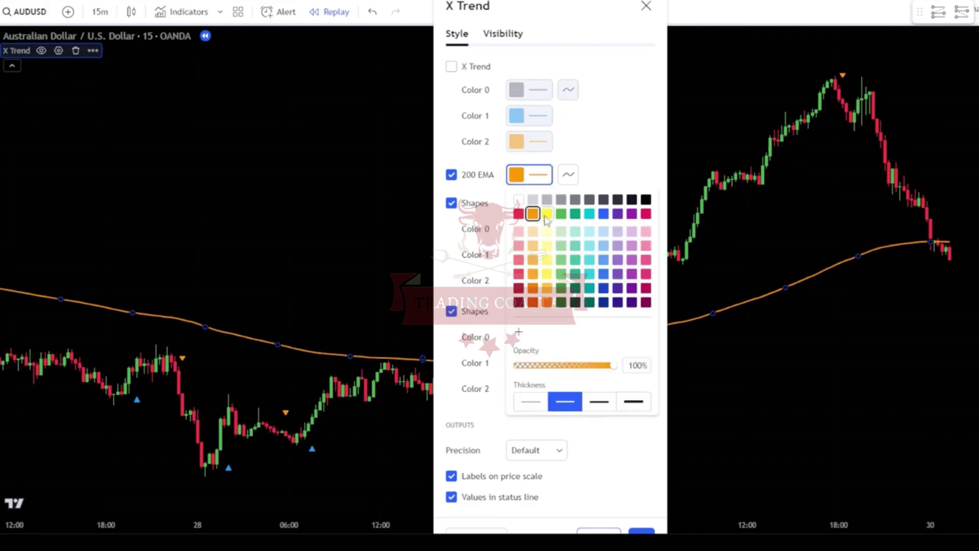
left_click(545, 214)
left_click(632, 143)
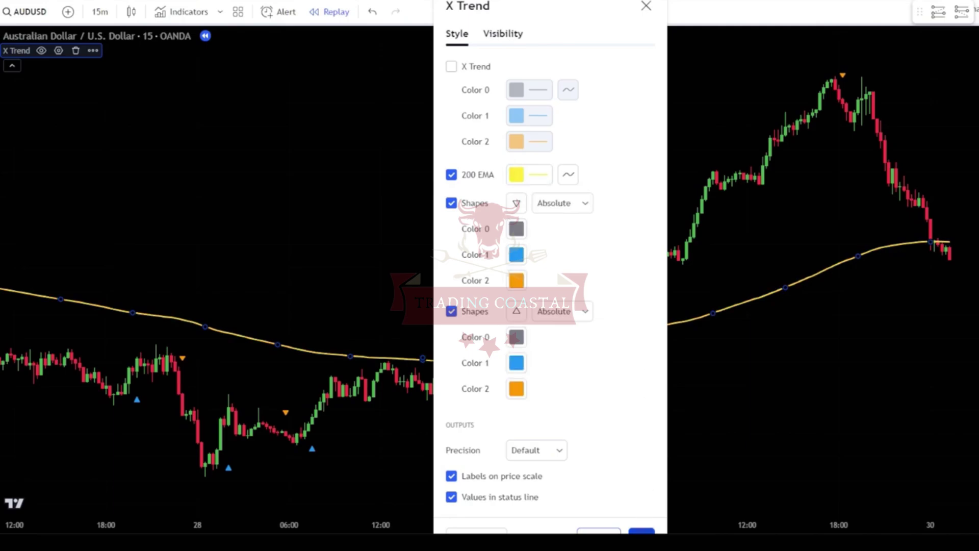
left_click(431, 262)
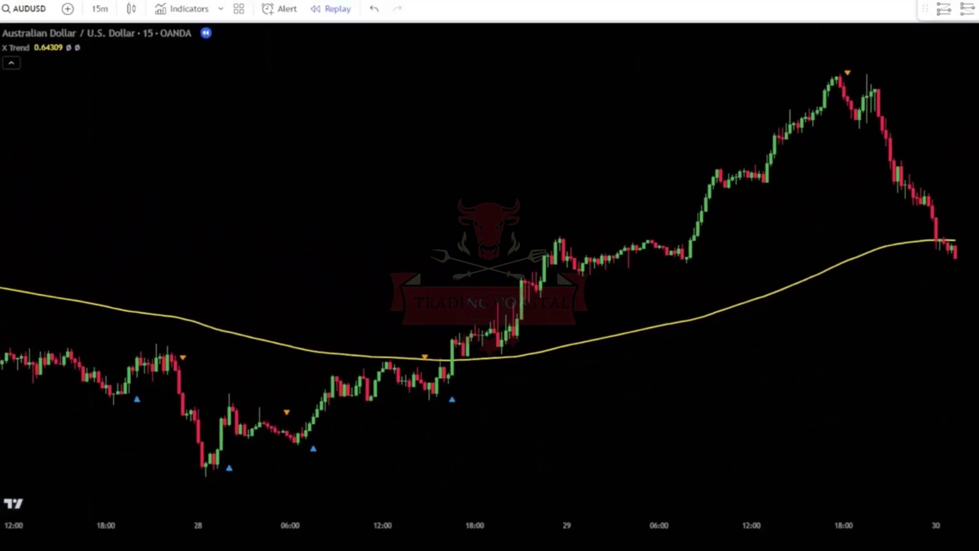
- Search indicators for 'rsi + mfi' and add the RSI + MFI script below the chart
left_click(170, 7)
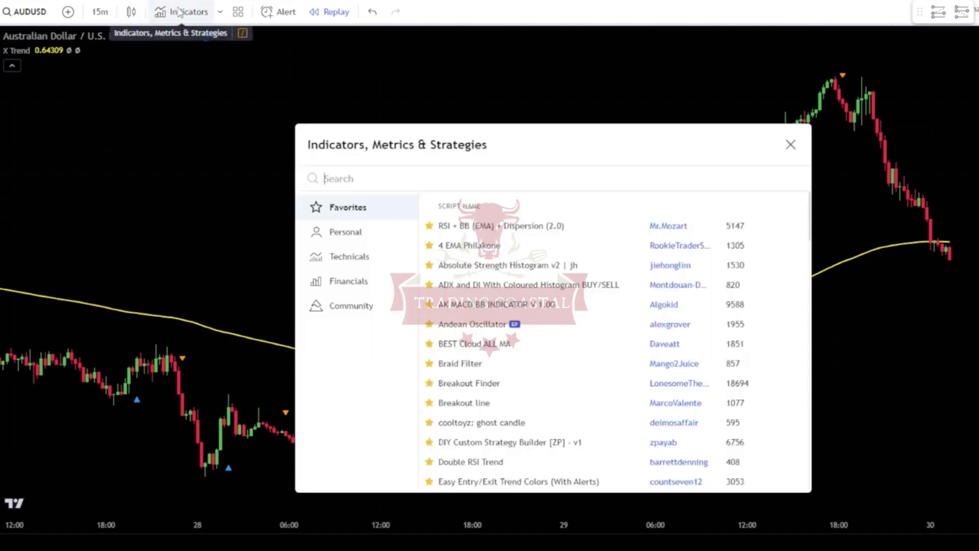
type("rsi + ")
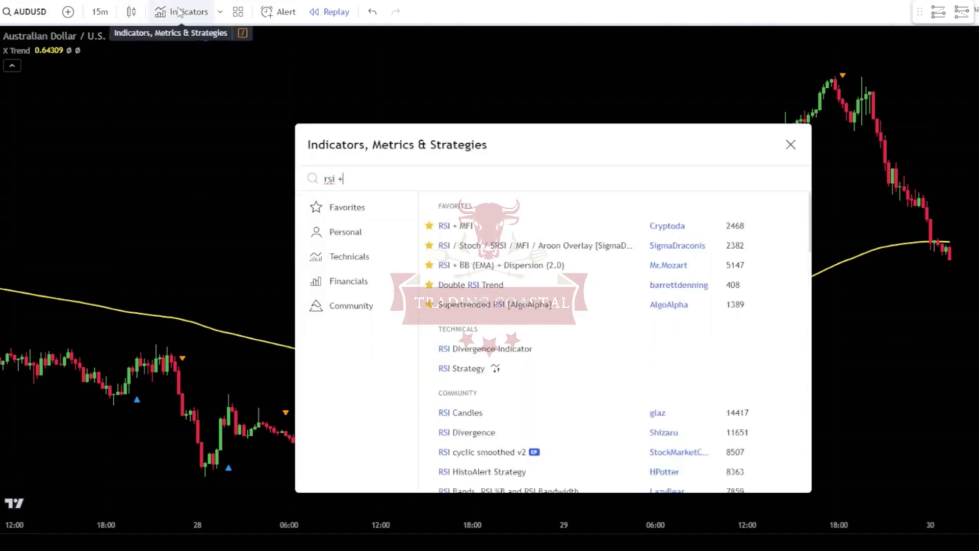
type("mfi")
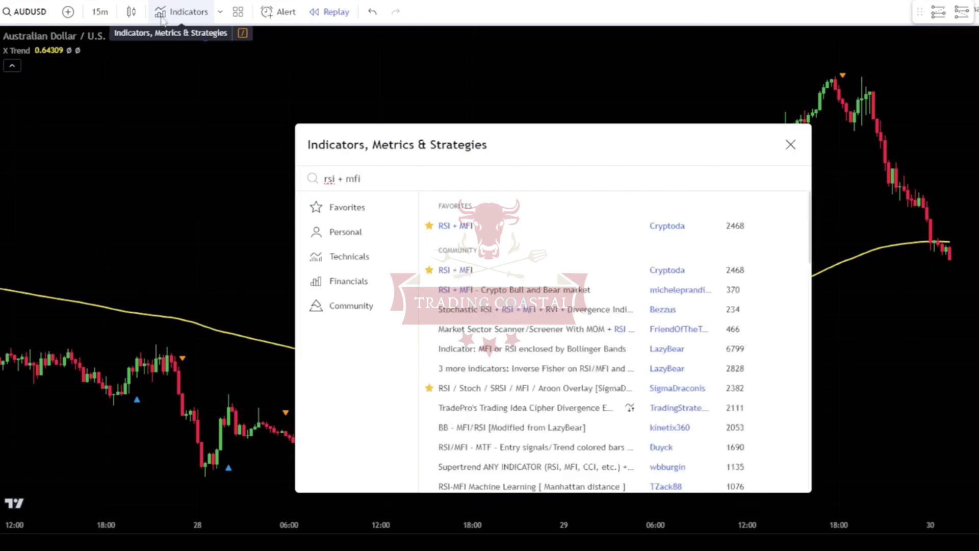
left_click(523, 270)
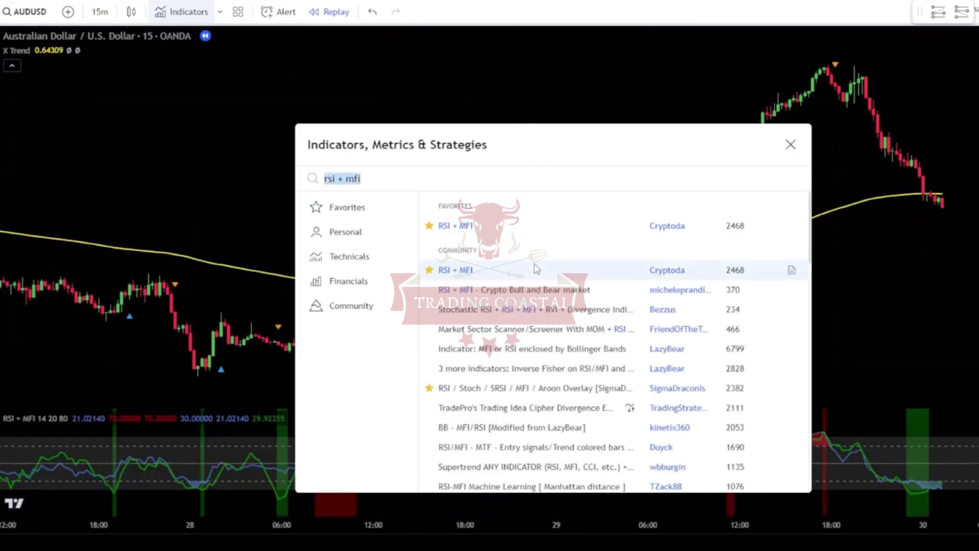
left_click(790, 144)
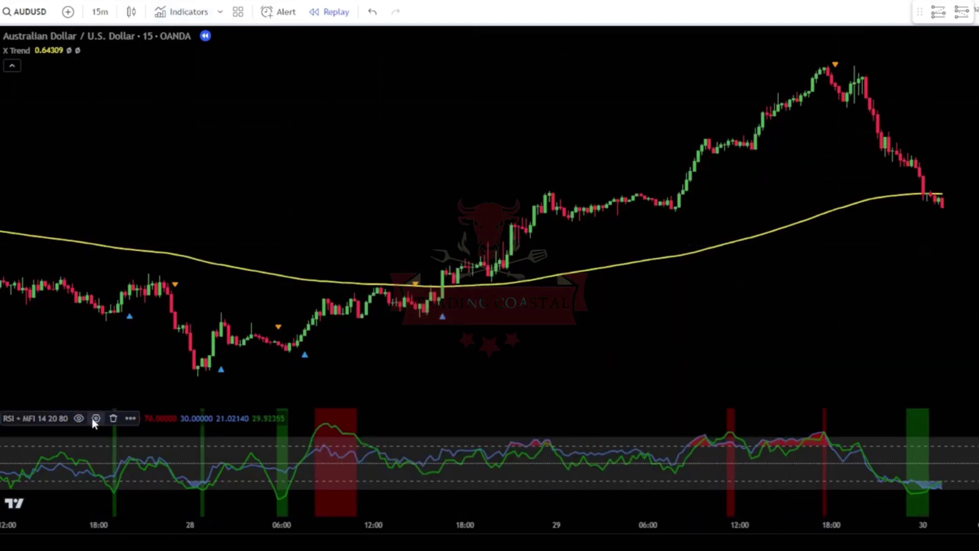
- Change the RSI + MFI Length input from 14 to 10, then view its Style settings
left_click(96, 418)
left_click(464, 130)
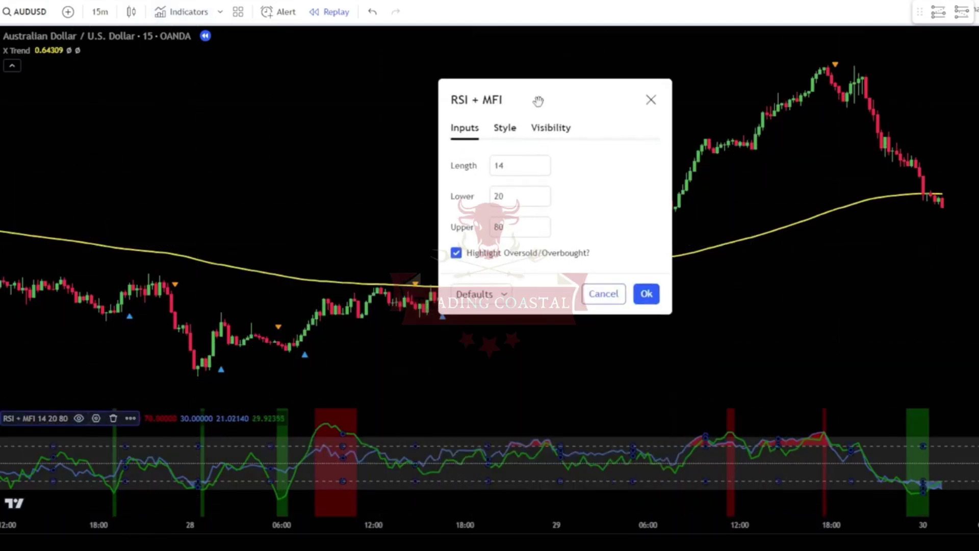
left_click_drag(535, 104, 536, 79)
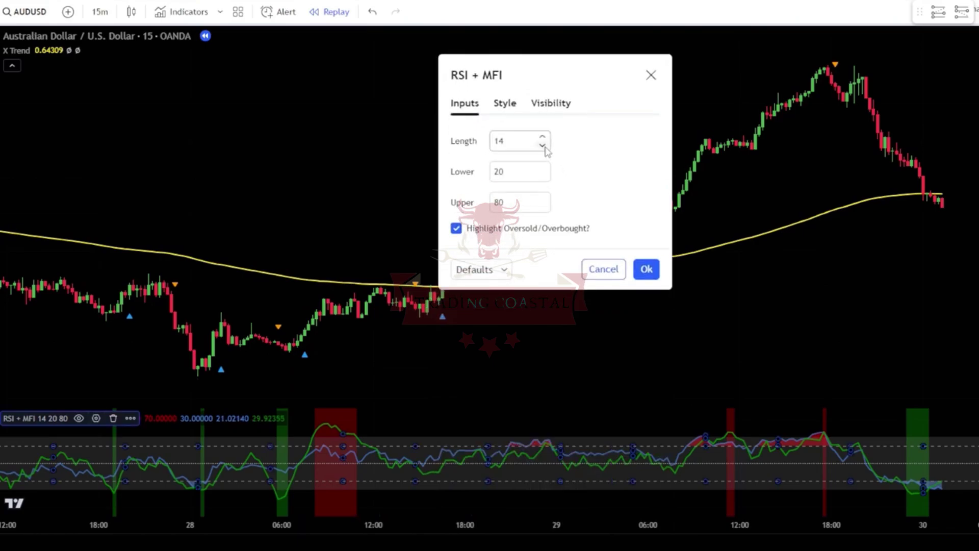
left_click(542, 145)
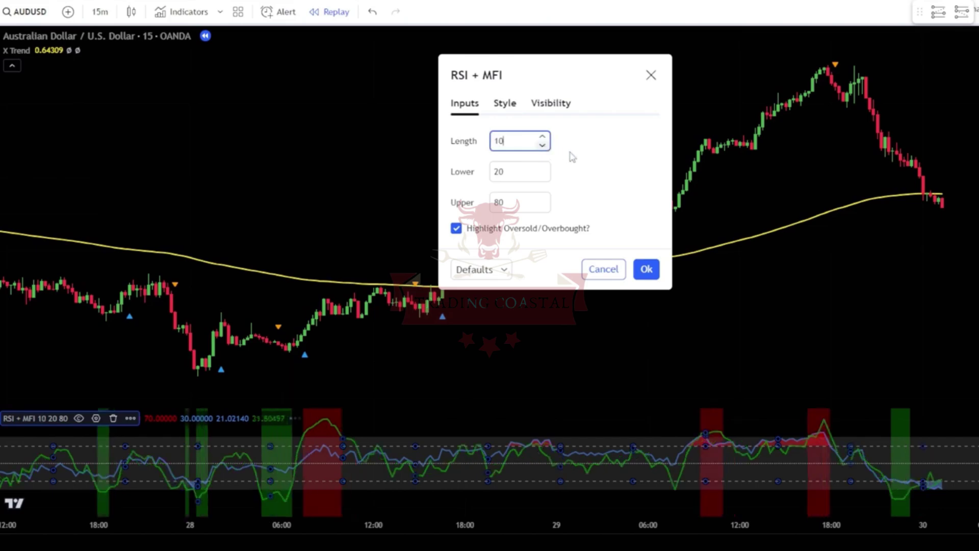
left_click(507, 107)
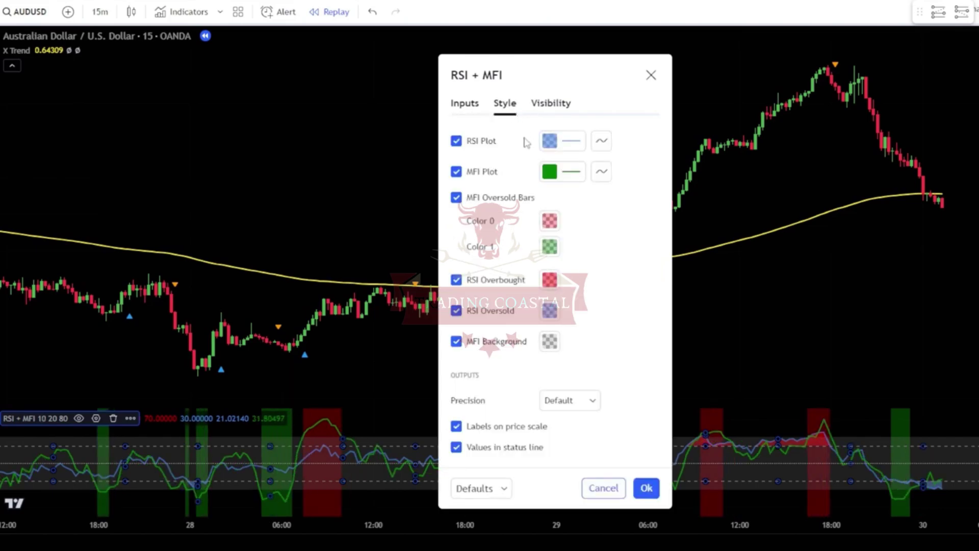
- Make the RSI plot solid cyan at 100% opacity and untick the MFI plot
left_click(545, 146)
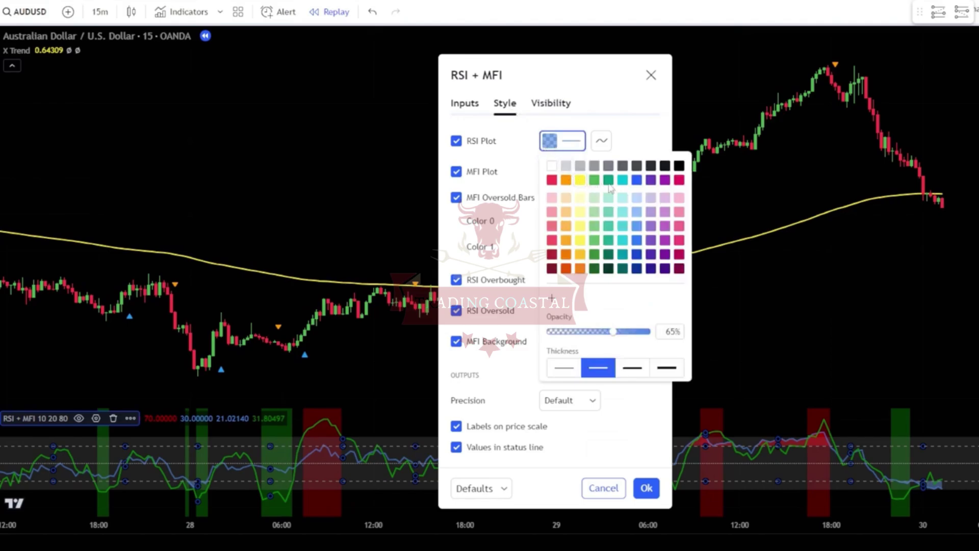
left_click(622, 180)
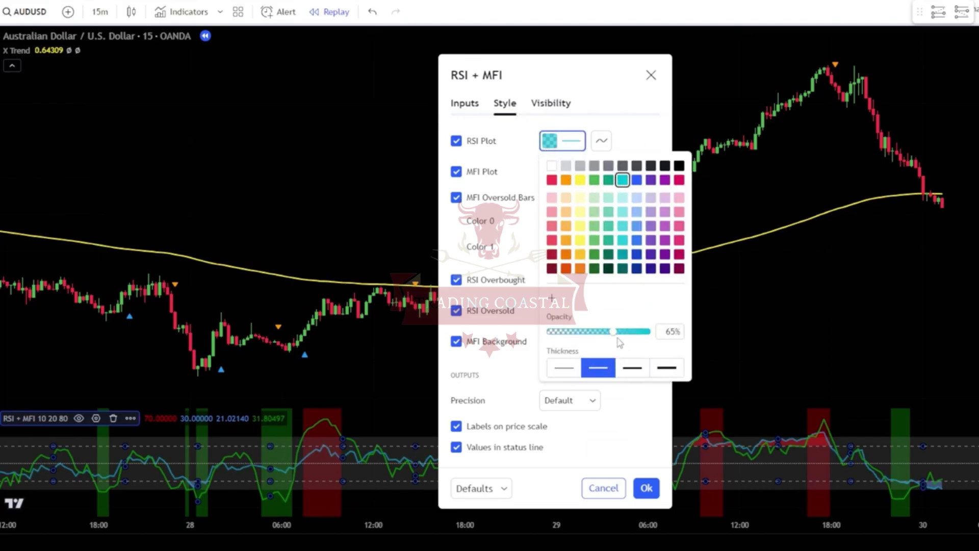
left_click_drag(613, 331, 662, 331)
left_click(644, 145)
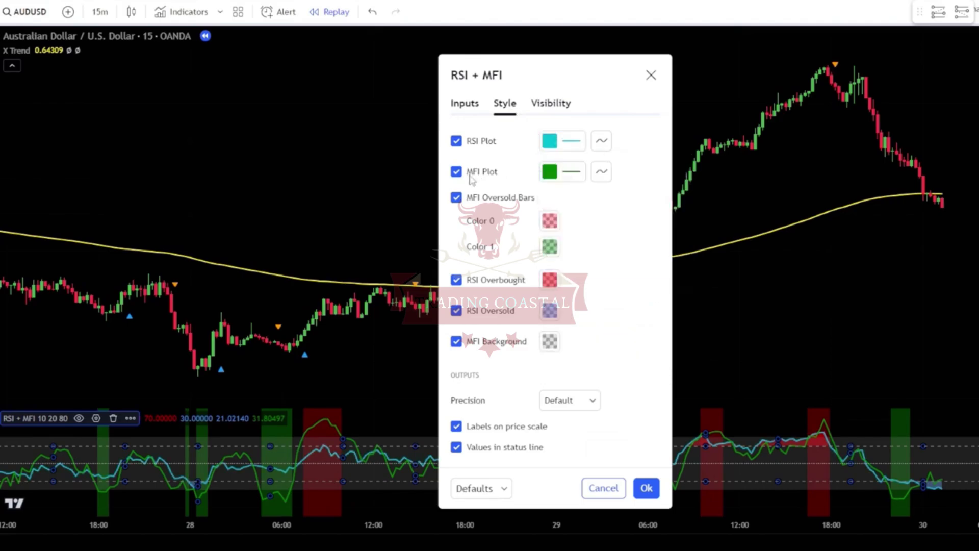
left_click(466, 174)
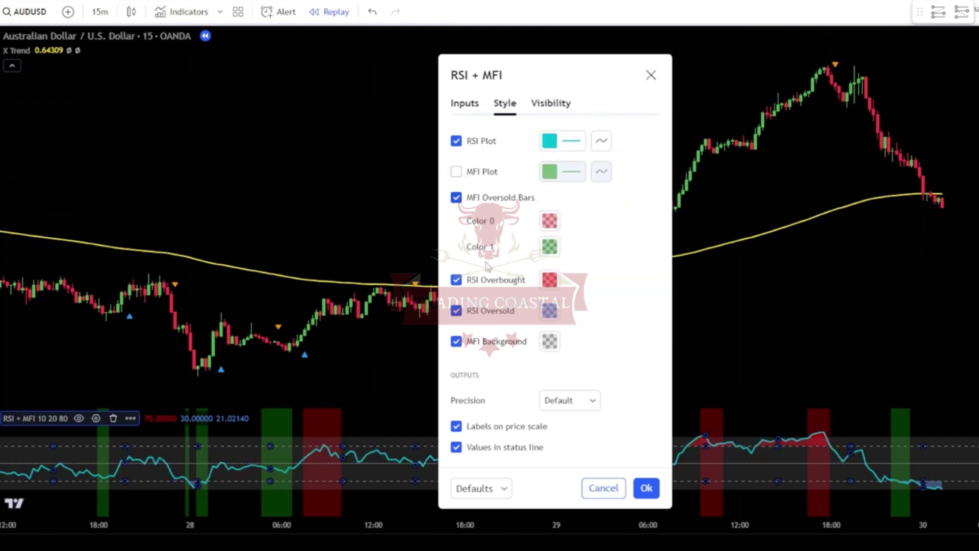
- Set overbought fill yellow and oversold white at full opacity, drop MFI background, apply with Ok
left_click(550, 281)
left_click(580, 320)
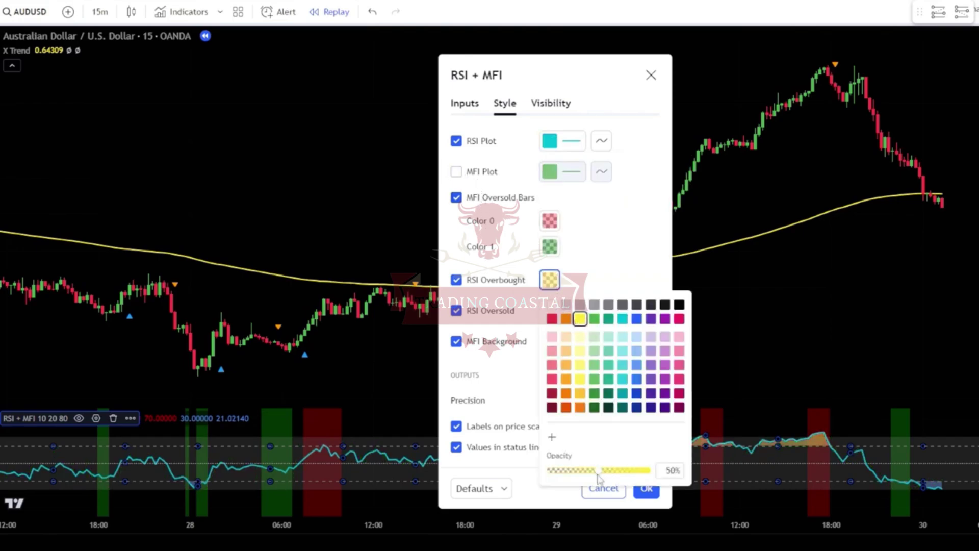
left_click_drag(602, 474, 651, 475)
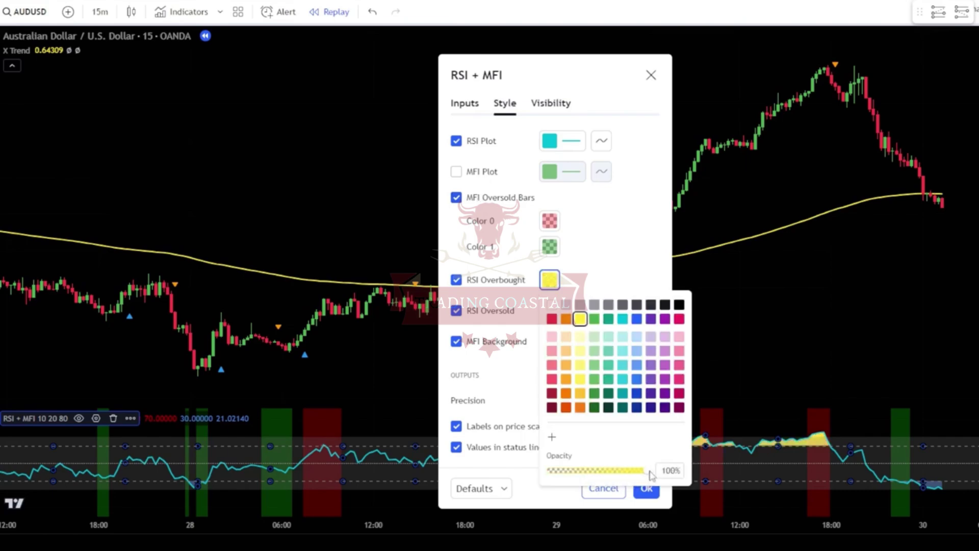
key("Escape")
left_click(555, 315)
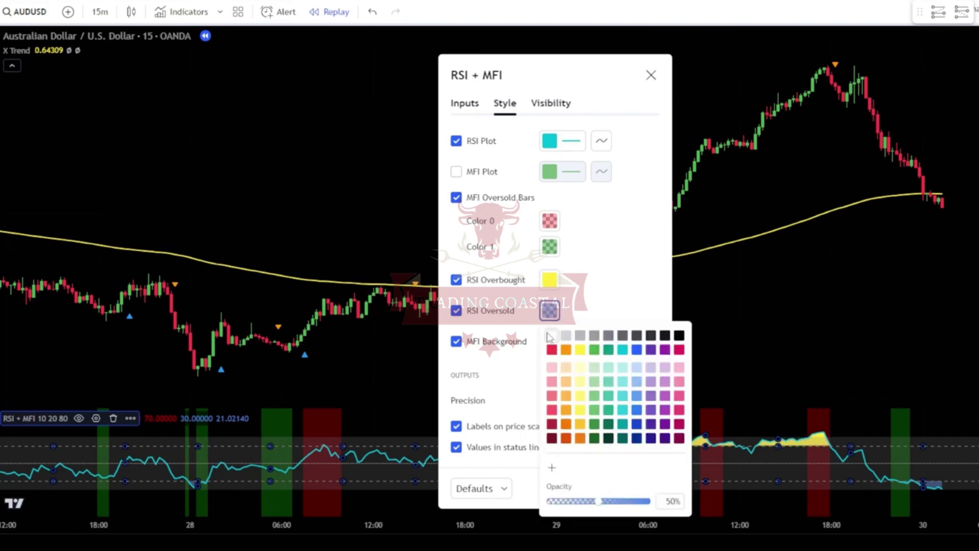
left_click_drag(603, 502, 658, 503)
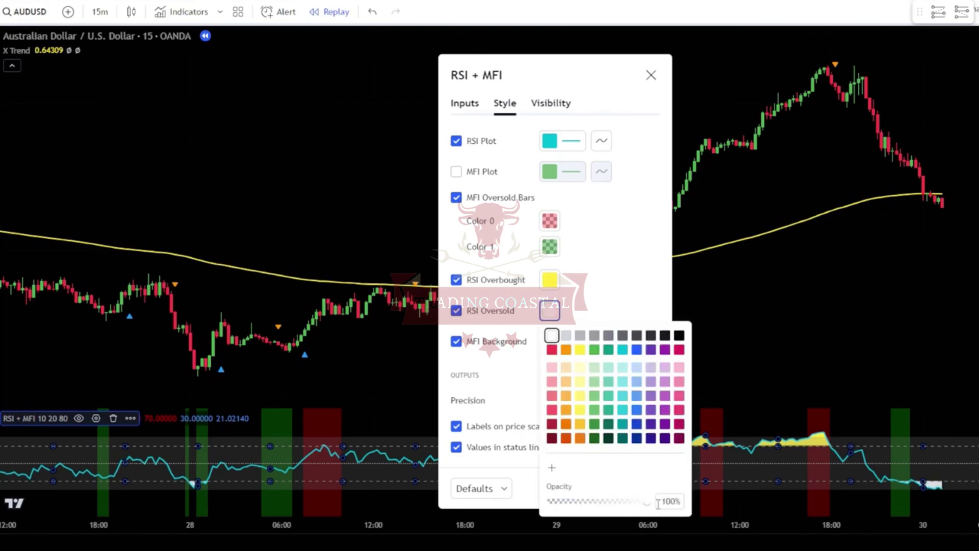
key("Escape")
left_click(478, 345)
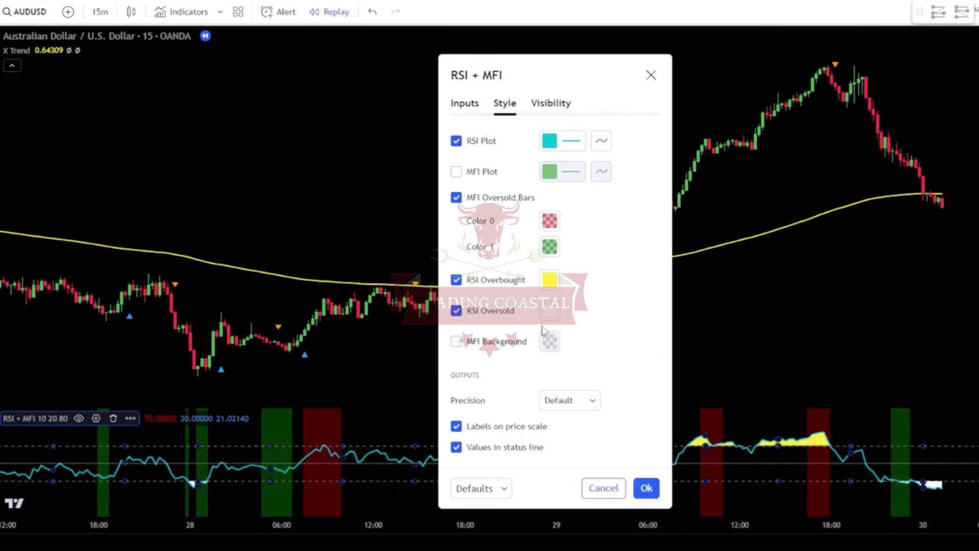
left_click(645, 488)
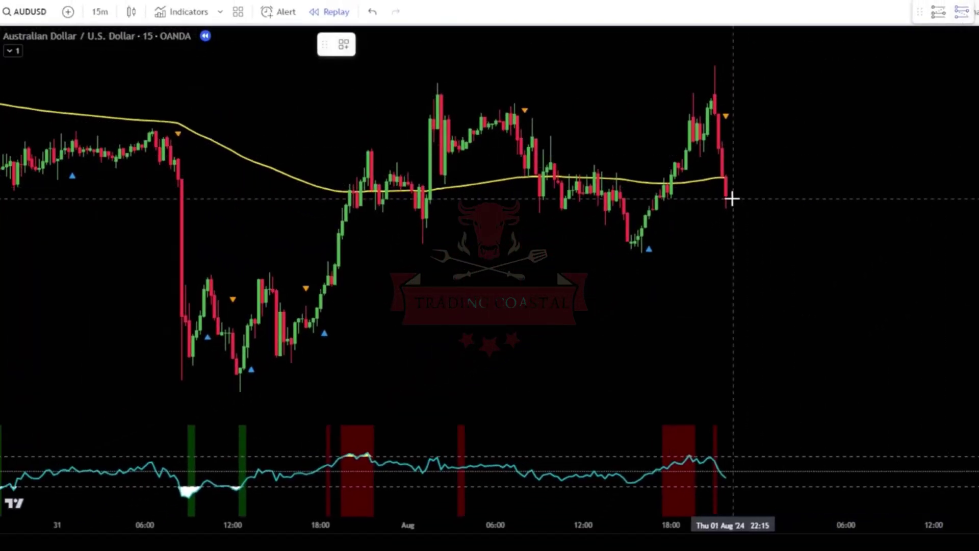
- Place a short position on the last candle, stop 0.00321 above and target 0.00490 below
left_click(725, 196)
left_click_drag(725, 130, 725, 66)
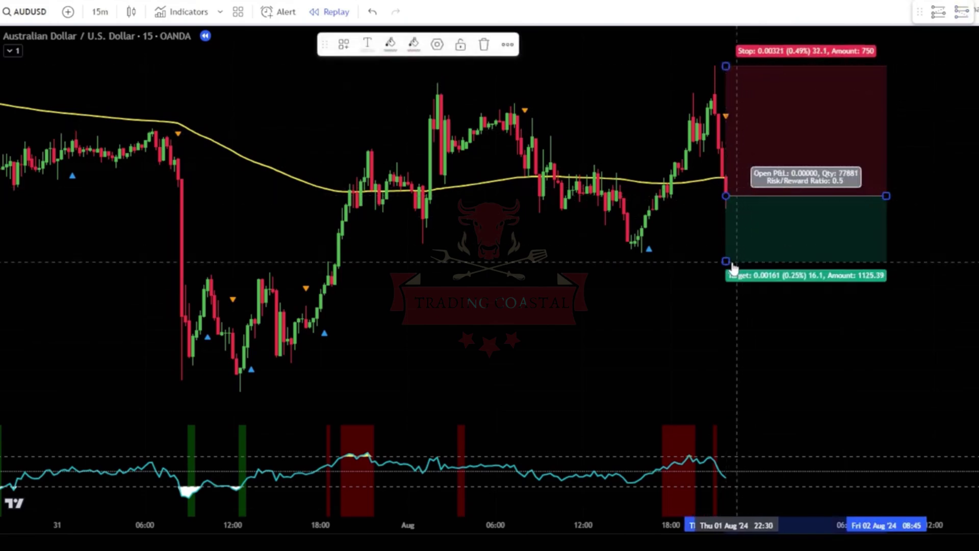
left_click_drag(726, 261, 734, 398)
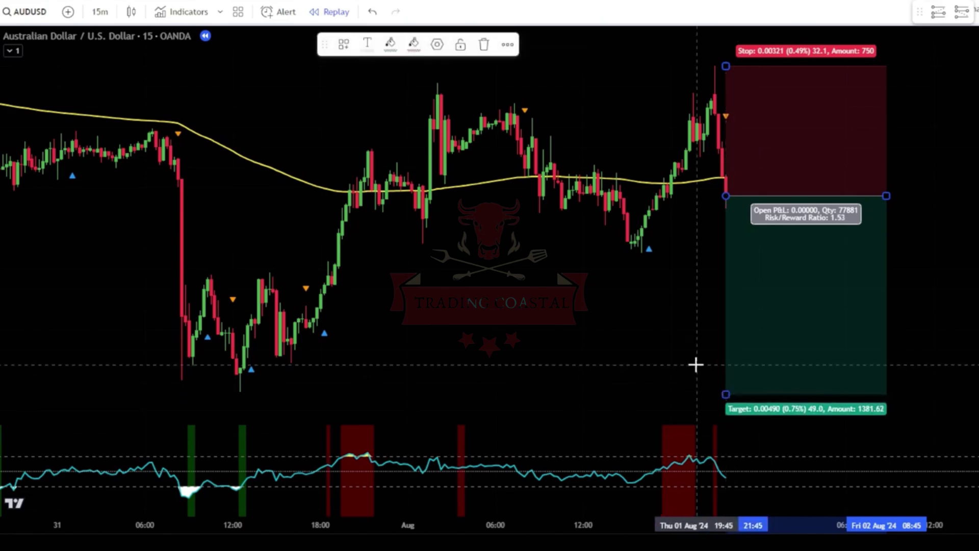
left_click(614, 411)
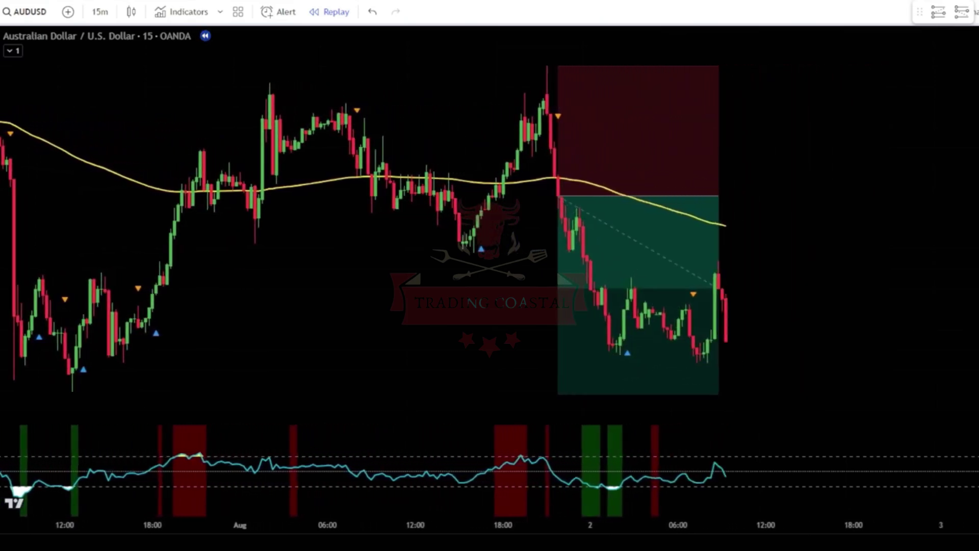
- Stretch the short position rightward, then trim it to end at the candle hitting the target
left_click_drag(708, 196, 974, 196)
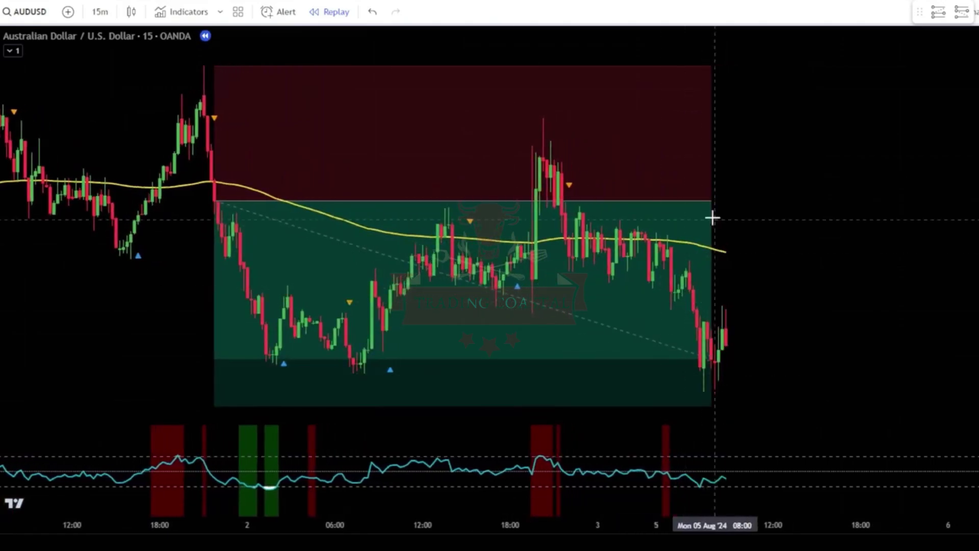
left_click_drag(715, 200, 977, 200)
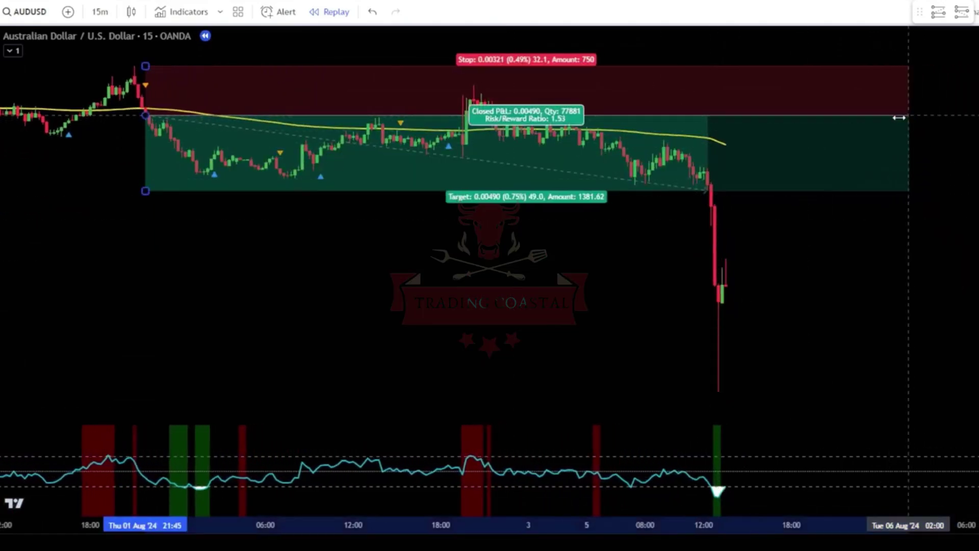
left_click_drag(916, 115, 706, 115)
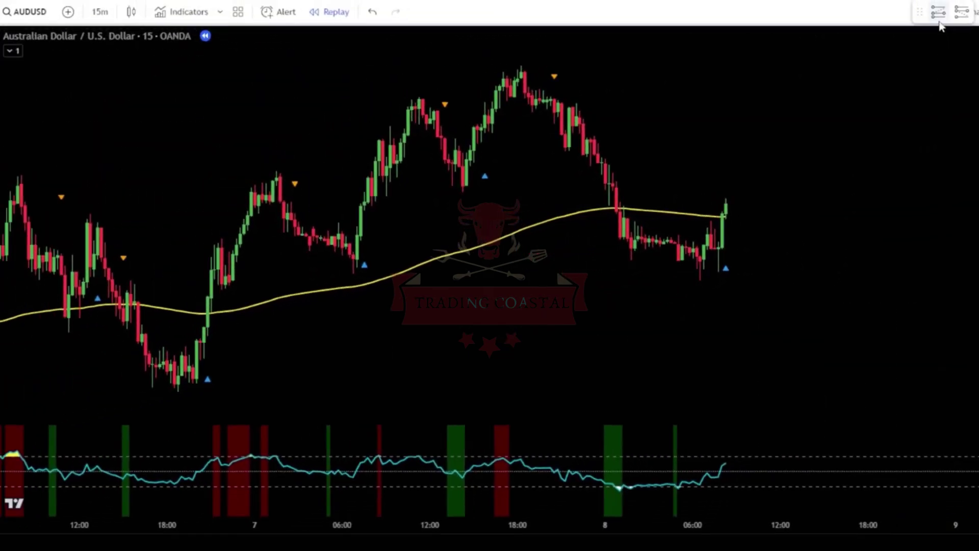
- Place a long position on the last candle, stop 0.00231 below and target 0.00361 above
left_click(725, 205)
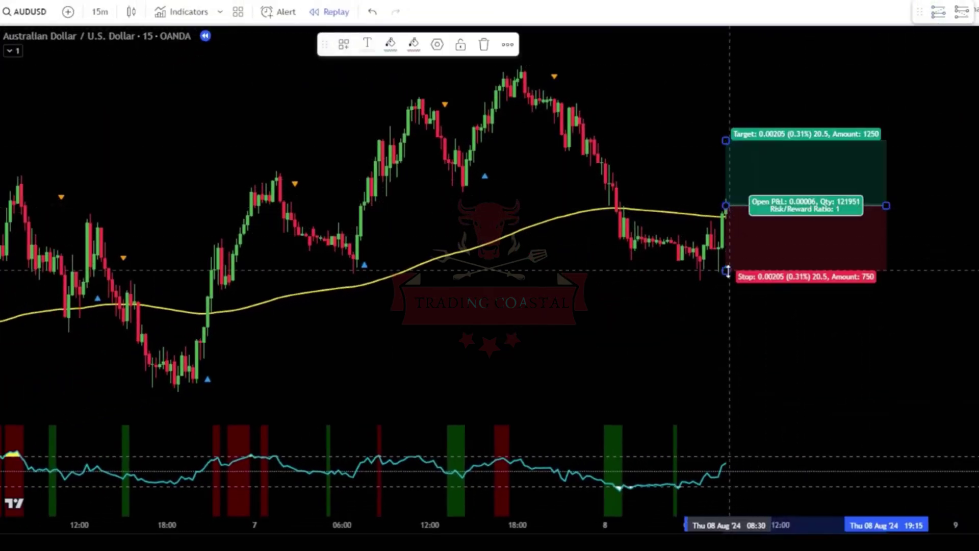
left_click_drag(726, 272, 726, 279)
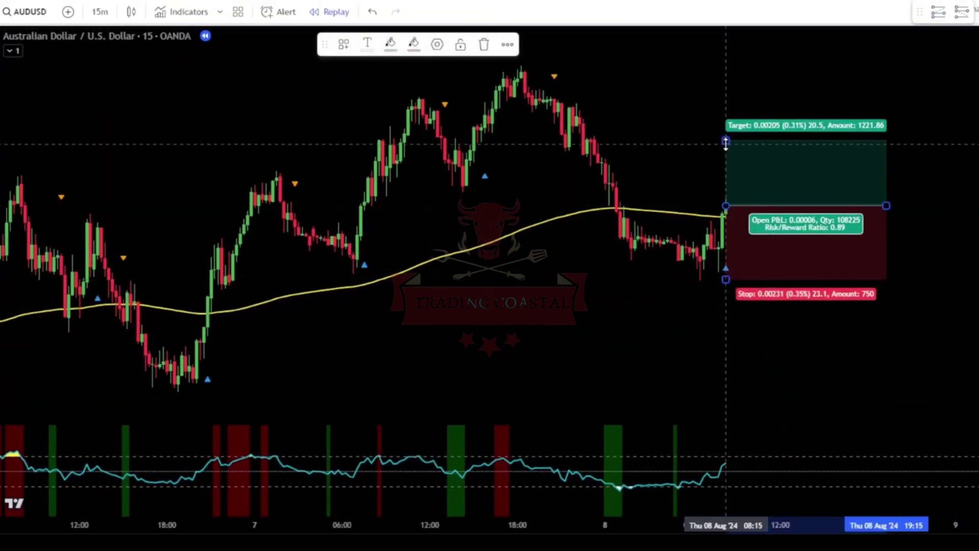
left_click_drag(725, 140, 730, 91)
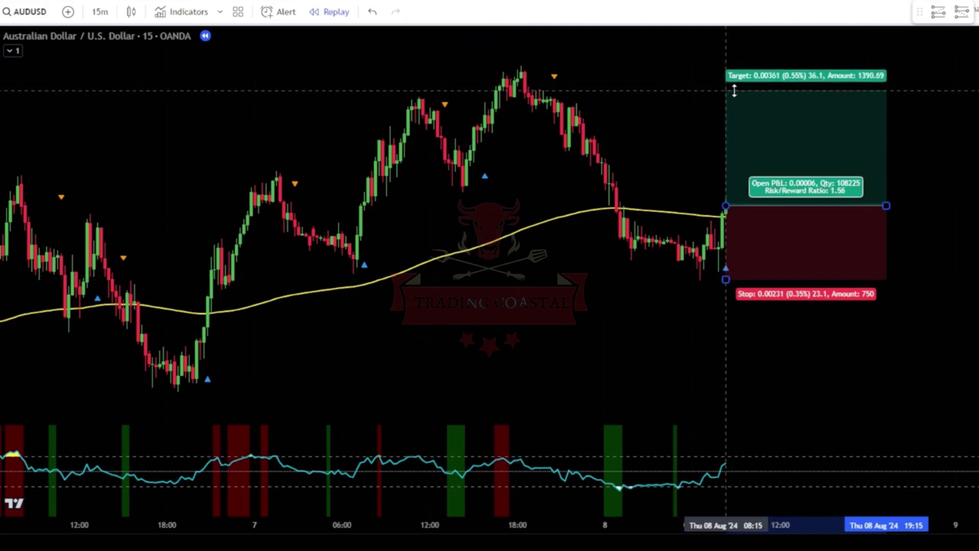
left_click(680, 123)
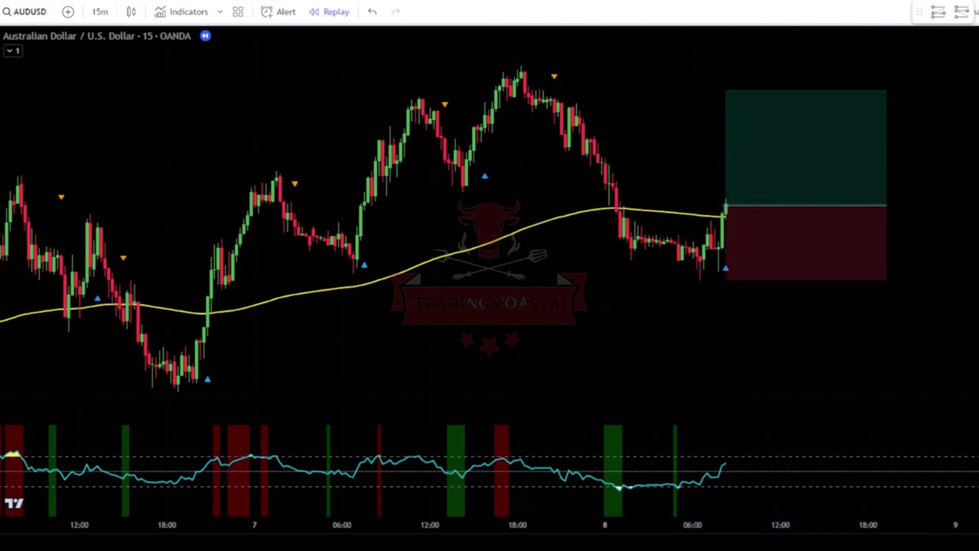